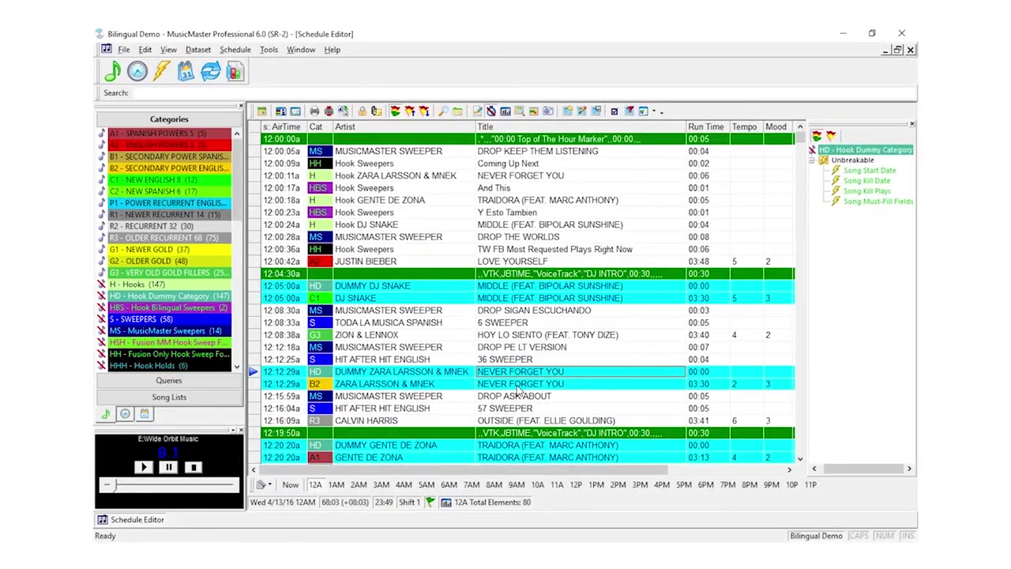
- Select the Hook DJ SNAKE row in the Schedule Editor before switching to Special Sets Demo
{"action": "left_click", "coordinate": [508, 227]}
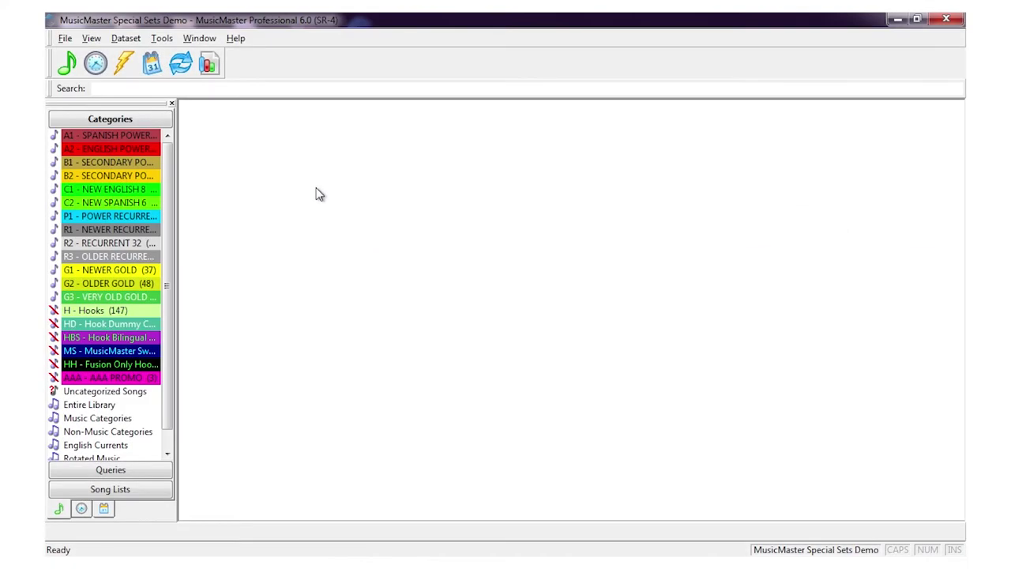
- Review the Hooks (H) and Hook Dummy Category (HD) entries in the category editor, then close it
{"action": "left_click", "coordinate": [123, 39]}
{"action": "mouse_move", "coordinate": [141, 56]}
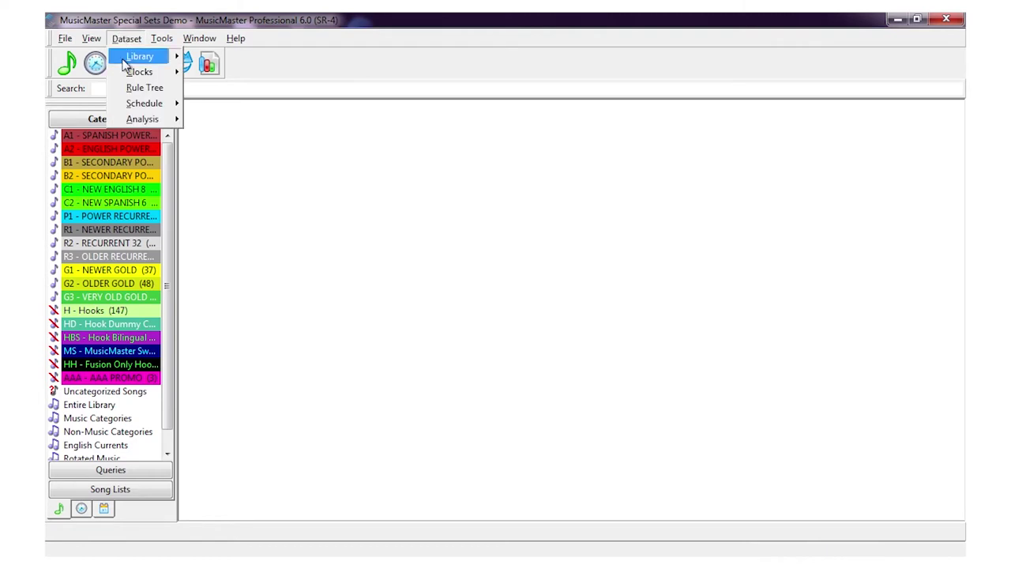
{"action": "left_click", "coordinate": [220, 139]}
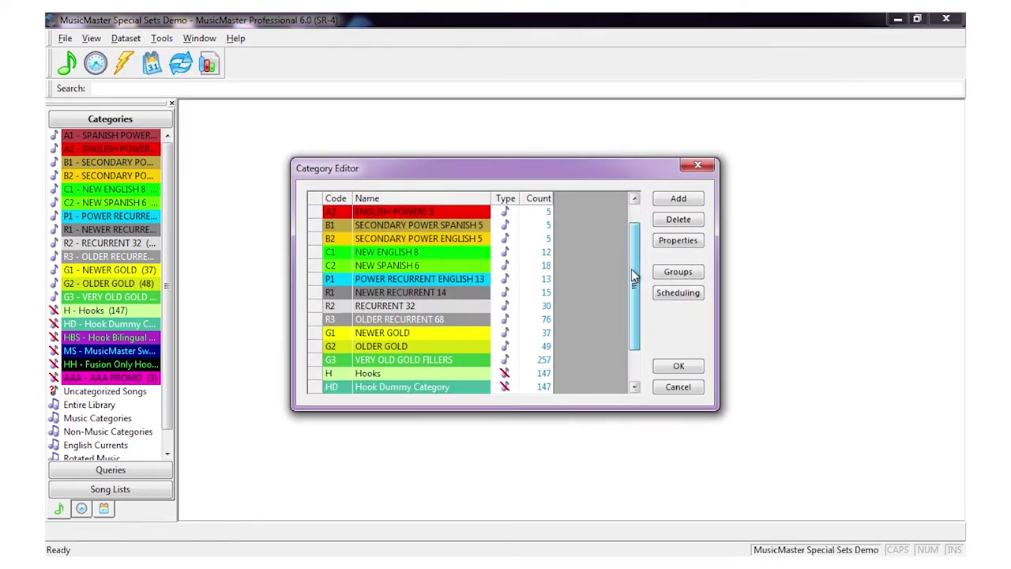
{"action": "left_click_drag", "start_coordinate": [632, 261], "coordinate": [630, 292]}
{"action": "left_click", "coordinate": [415, 346]}
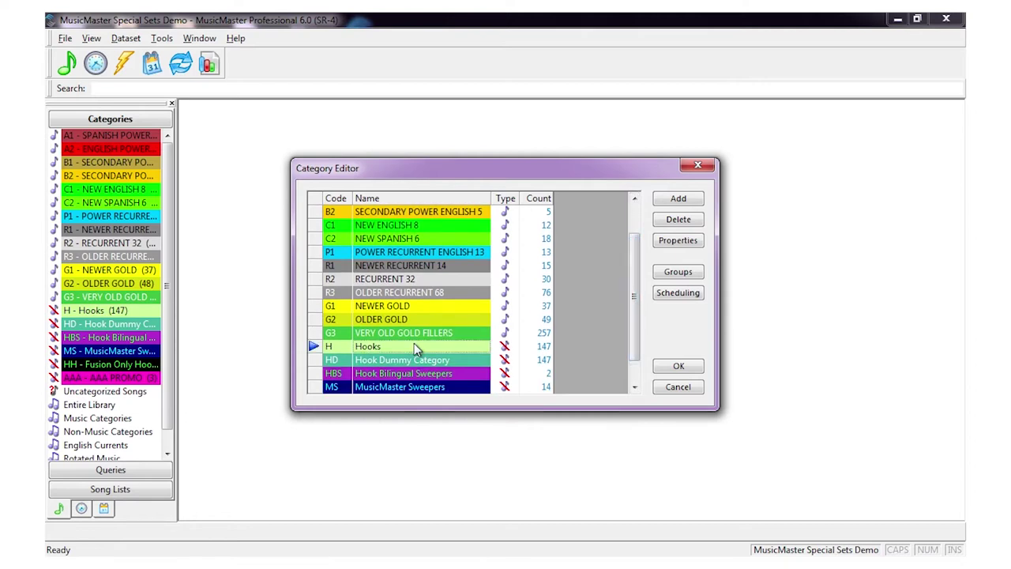
{"action": "left_click", "coordinate": [458, 360]}
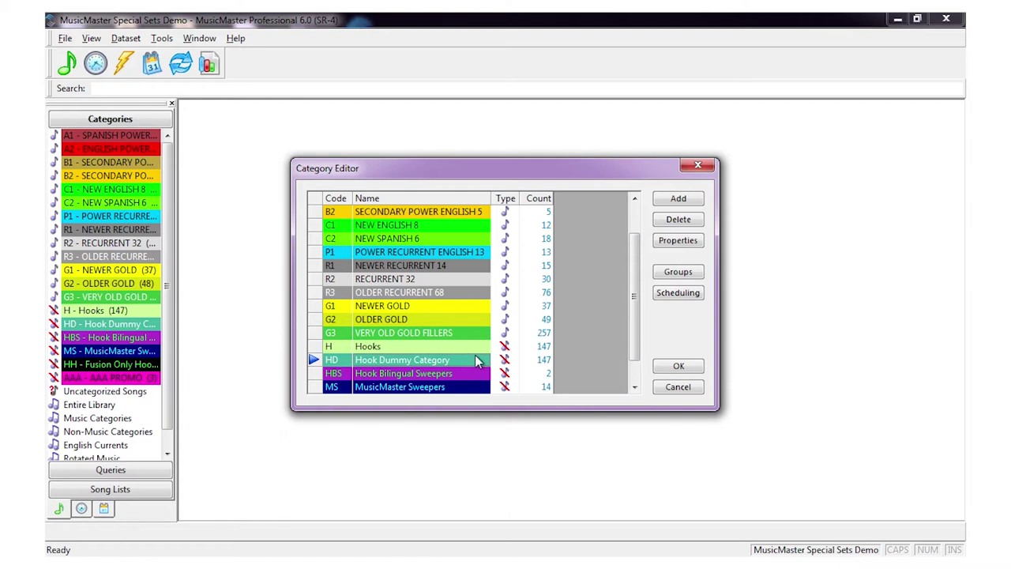
{"action": "key", "text": "Escape"}
- Open the H - Hooks song list and copy all 147 songs
{"action": "double_click", "coordinate": [115, 310]}
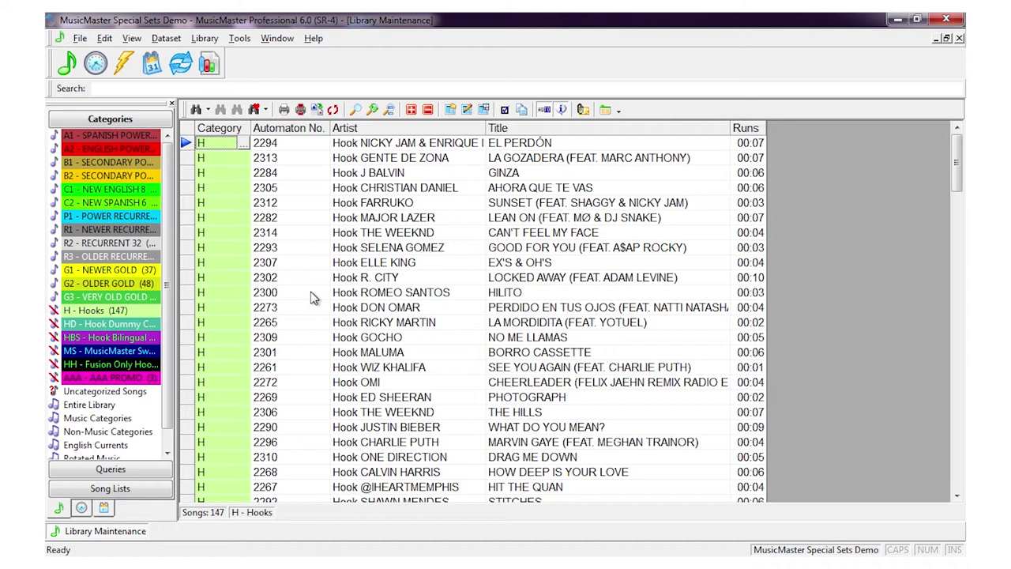
{"action": "left_click", "coordinate": [190, 131]}
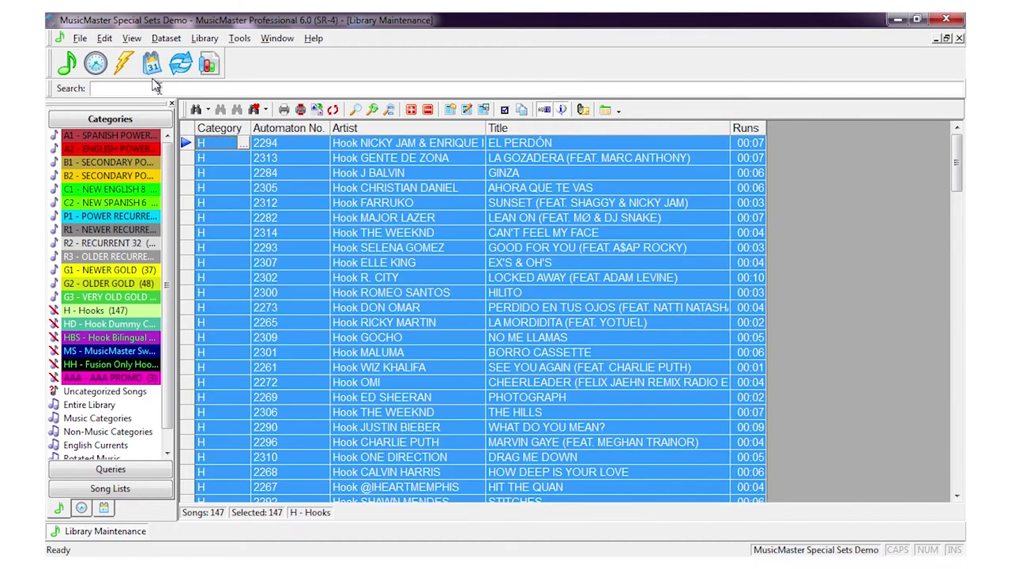
{"action": "left_click", "coordinate": [105, 38]}
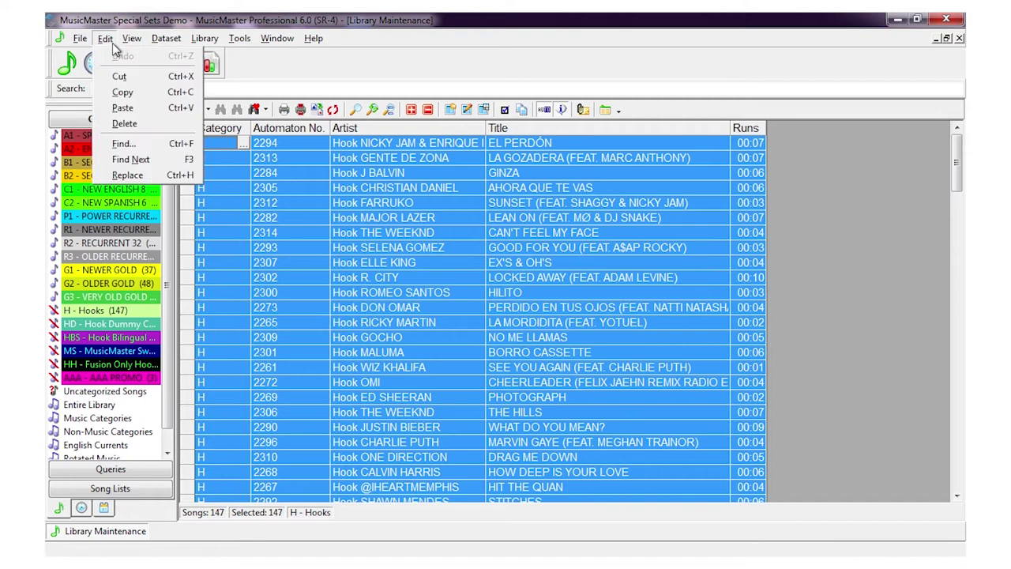
{"action": "left_click", "coordinate": [118, 92]}
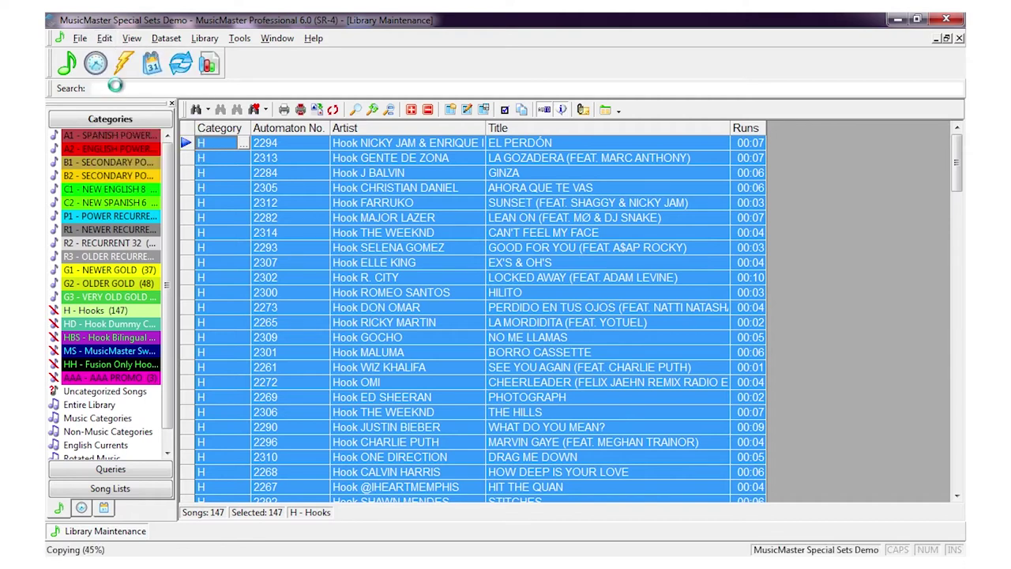
- Compare Hooks songs against their DUMMY titles in Hook Dummy Category, ending on ELLE KING
{"action": "left_click", "coordinate": [95, 325]}
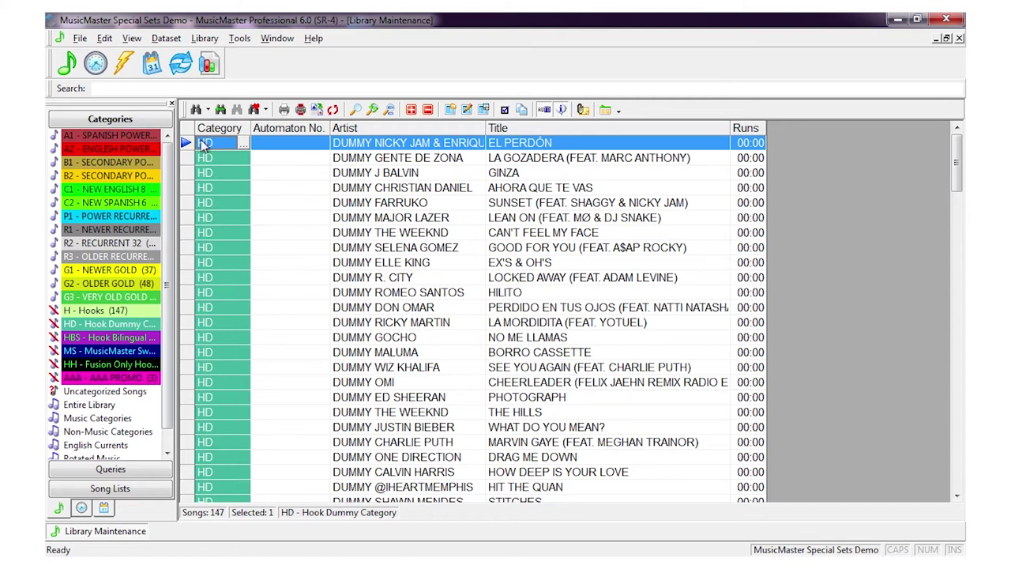
{"action": "left_click", "coordinate": [123, 308]}
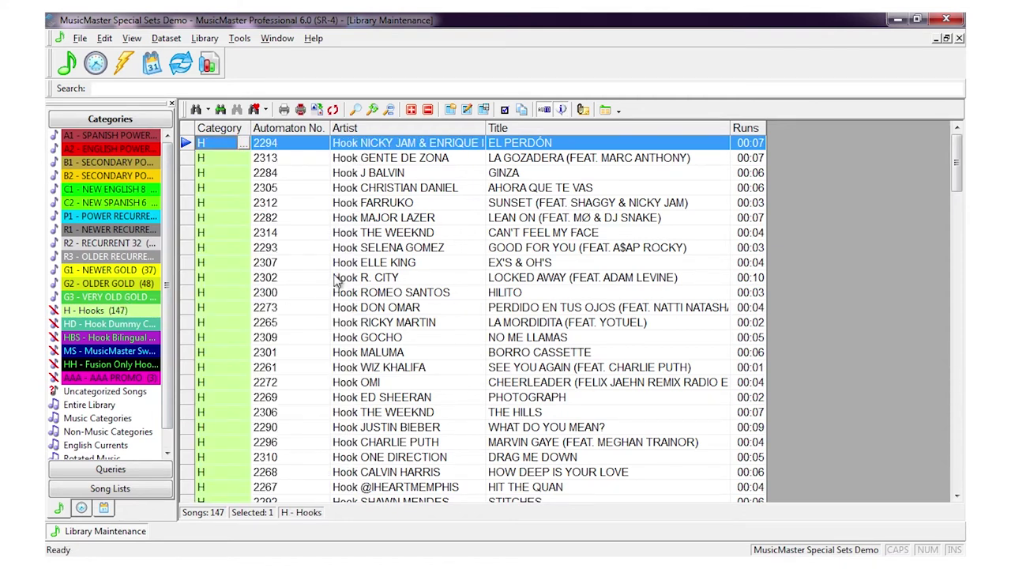
{"action": "left_click", "coordinate": [132, 326]}
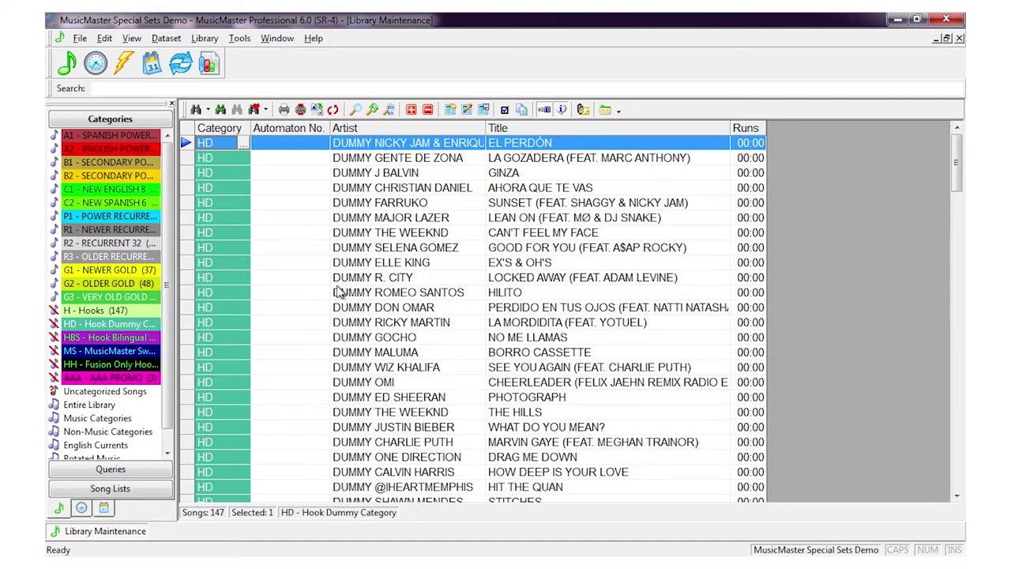
{"action": "left_click", "coordinate": [129, 312]}
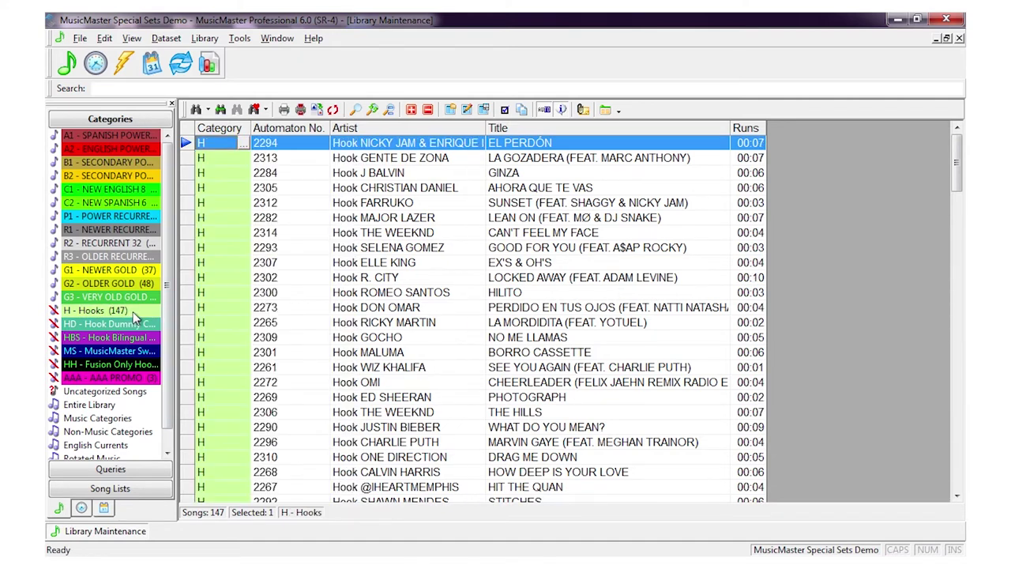
{"action": "left_click", "coordinate": [359, 265]}
- Cancel a Mass Changer prepend of 'Hook' to artist names, then show Hook Dummy Category songs
{"action": "right_click", "coordinate": [360, 266]}
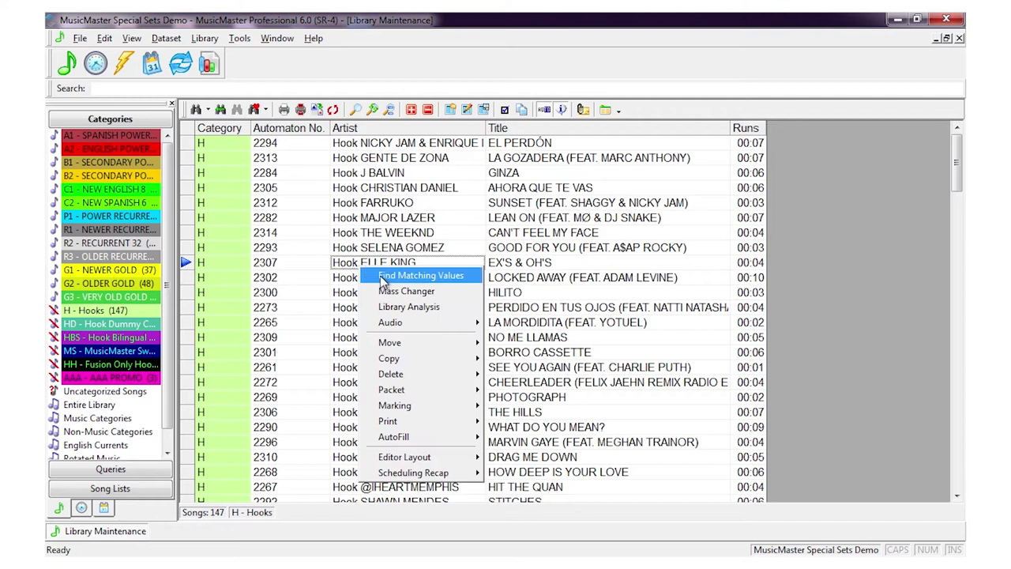
{"action": "left_click", "coordinate": [389, 290]}
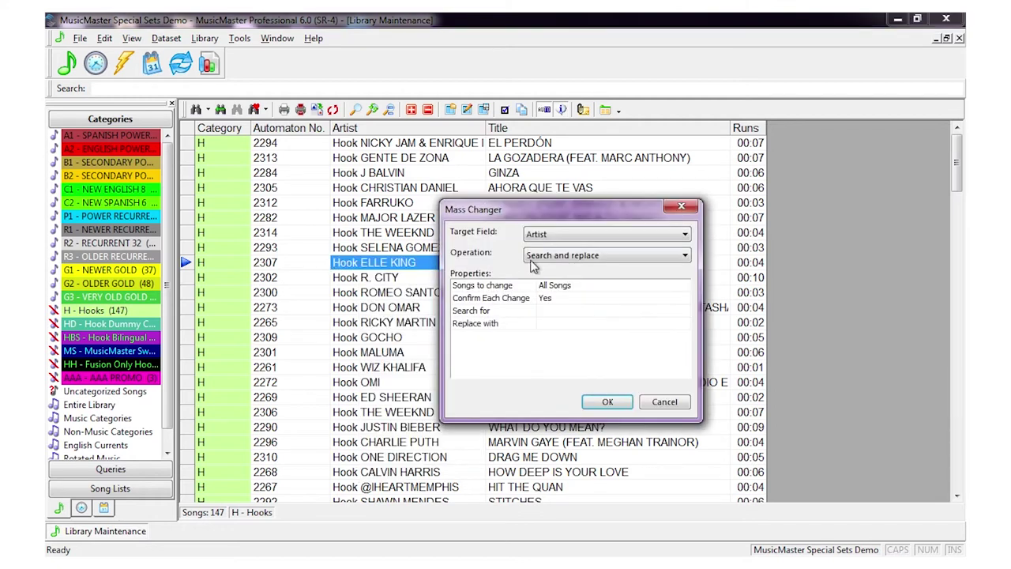
{"action": "left_click", "coordinate": [587, 261]}
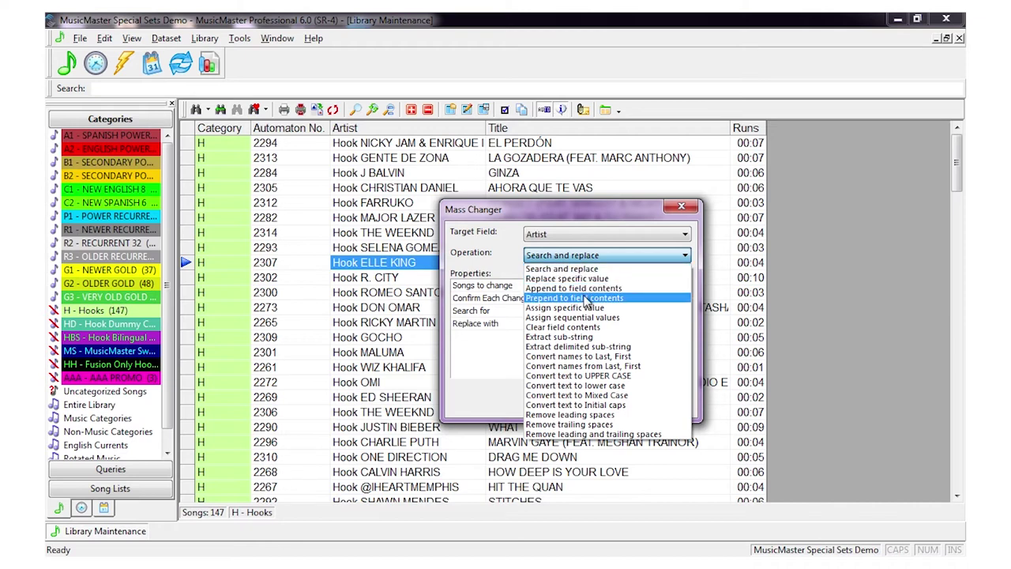
{"action": "left_click", "coordinate": [619, 299]}
{"action": "left_click", "coordinate": [560, 312]}
{"action": "type", "text": "Hoo"}
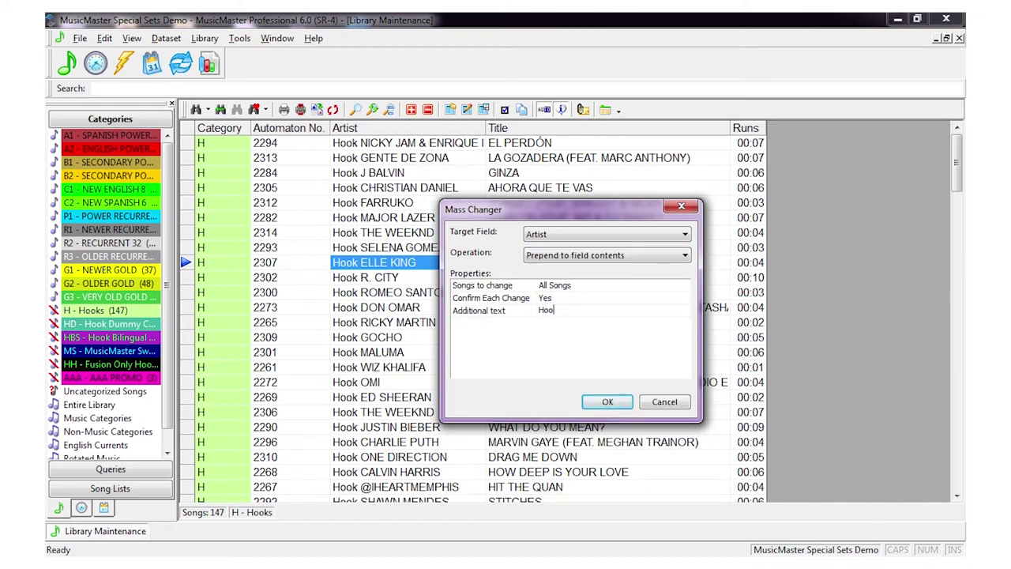
{"action": "type", "text": "k"}
{"action": "left_click", "coordinate": [657, 402]}
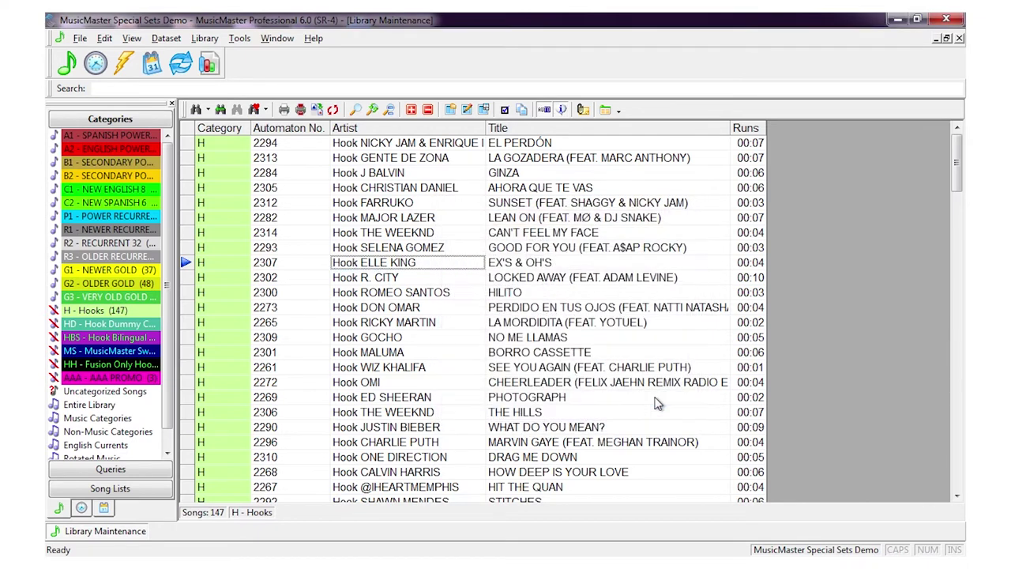
{"action": "left_click", "coordinate": [105, 324]}
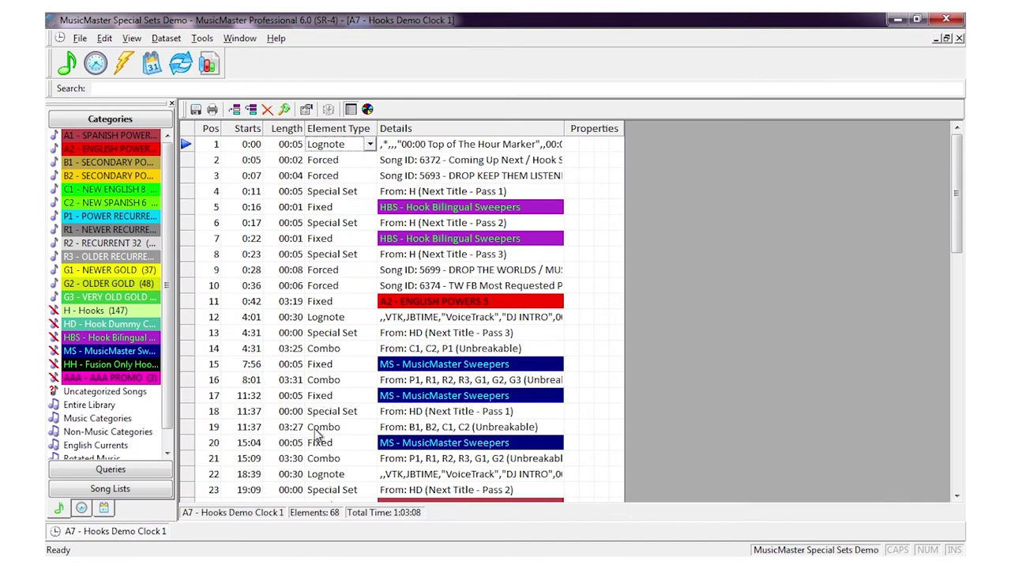
{"action": "left_click", "coordinate": [346, 427]}
{"action": "left_click", "coordinate": [552, 427]}
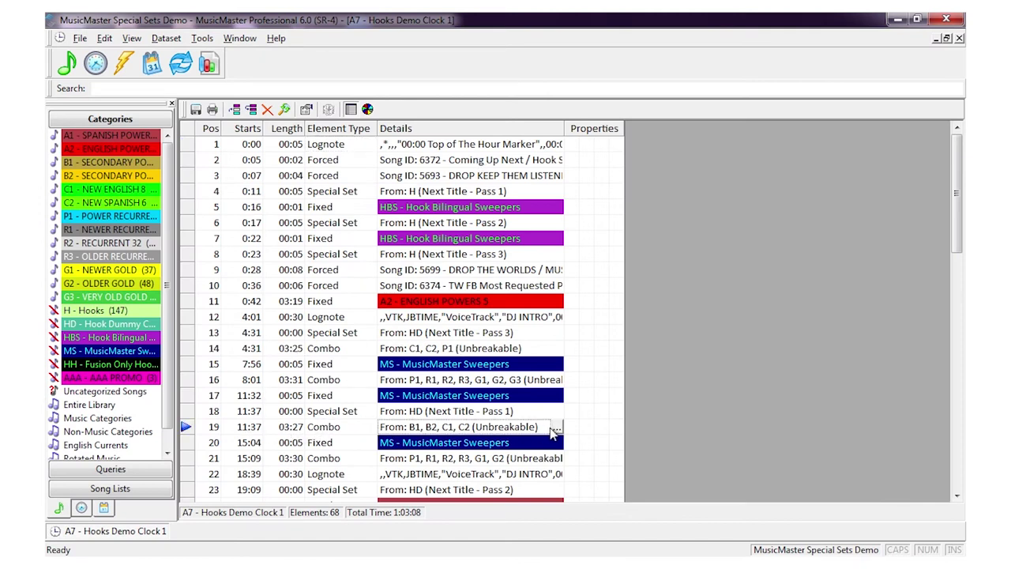
{"action": "left_click", "coordinate": [542, 411]}
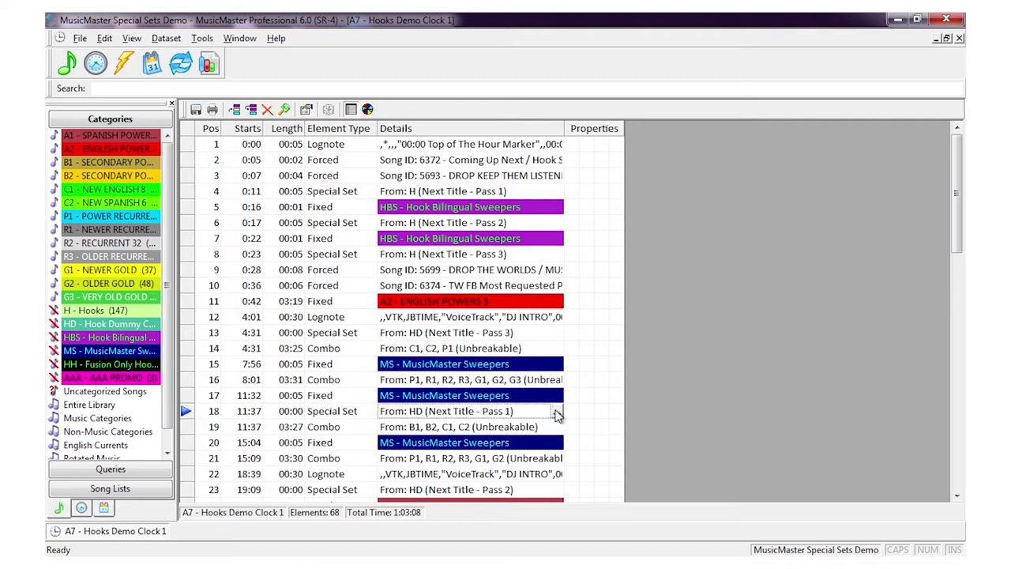
{"action": "left_click", "coordinate": [557, 411]}
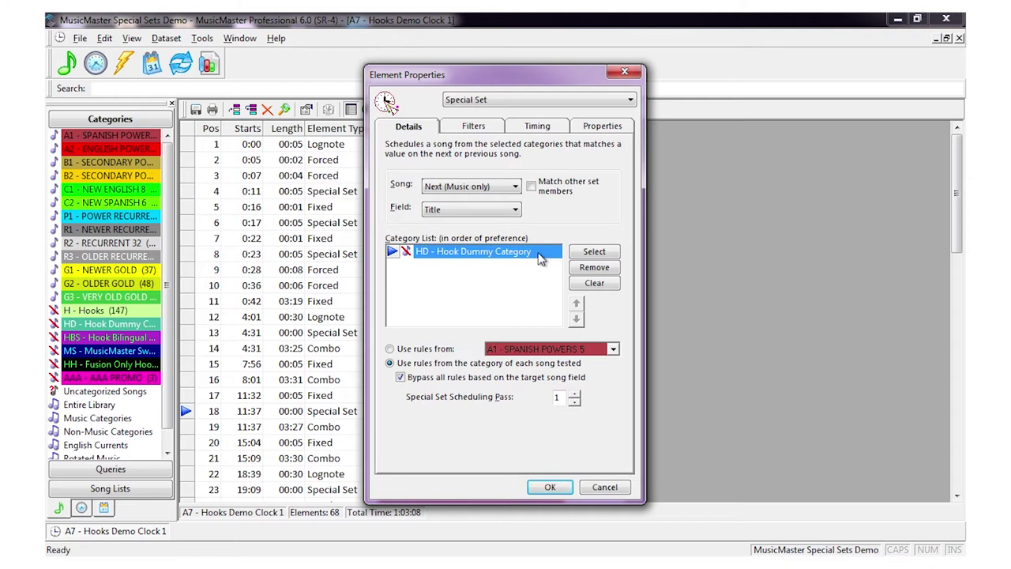
{"action": "left_click", "coordinate": [602, 486]}
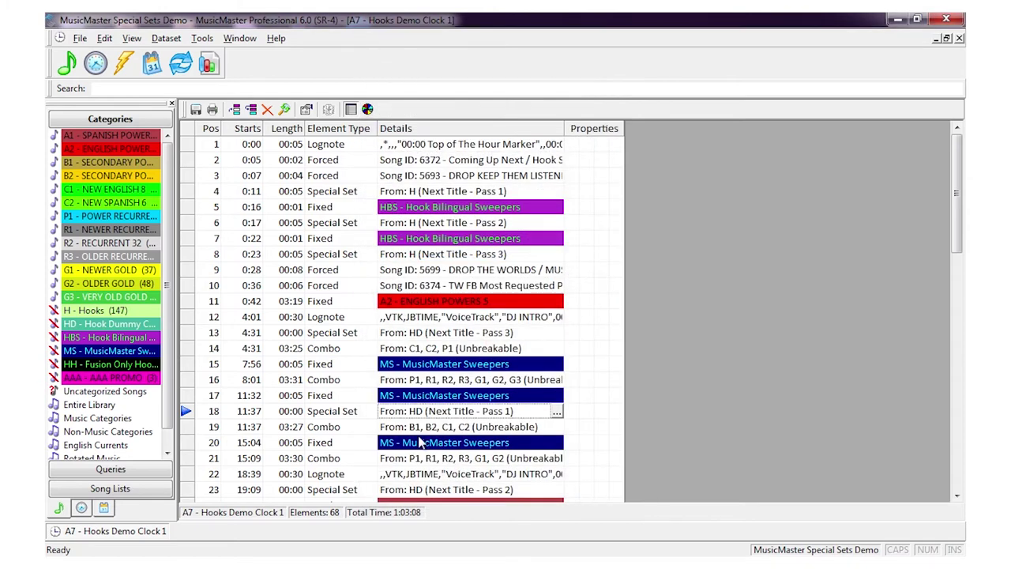
{"action": "left_click", "coordinate": [420, 431]}
- Review the position 4 H - Hooks Pass 1 special set's properties and cancel unchanged
{"action": "left_click", "coordinate": [422, 417]}
{"action": "left_click", "coordinate": [465, 194]}
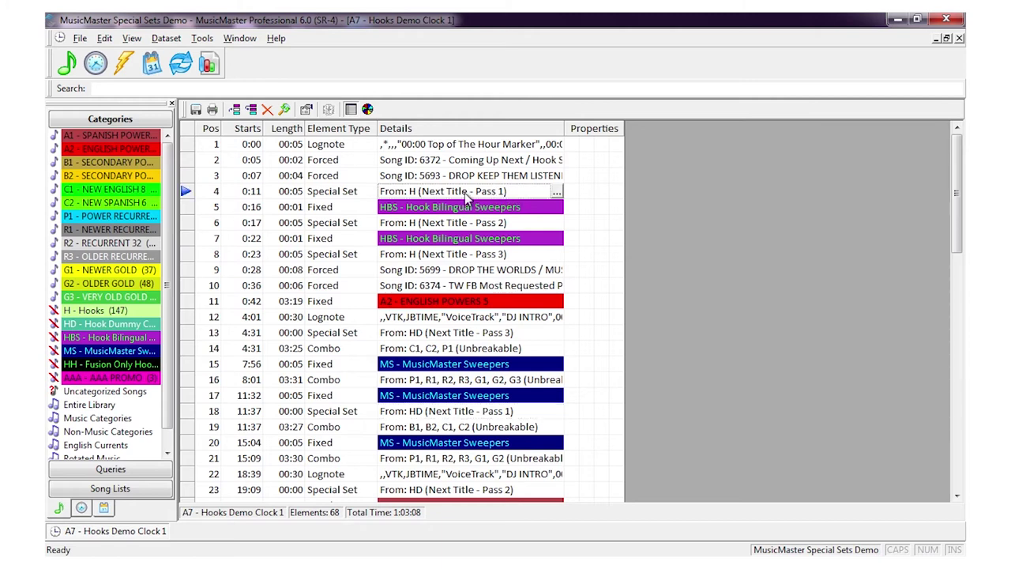
{"action": "left_click", "coordinate": [557, 192]}
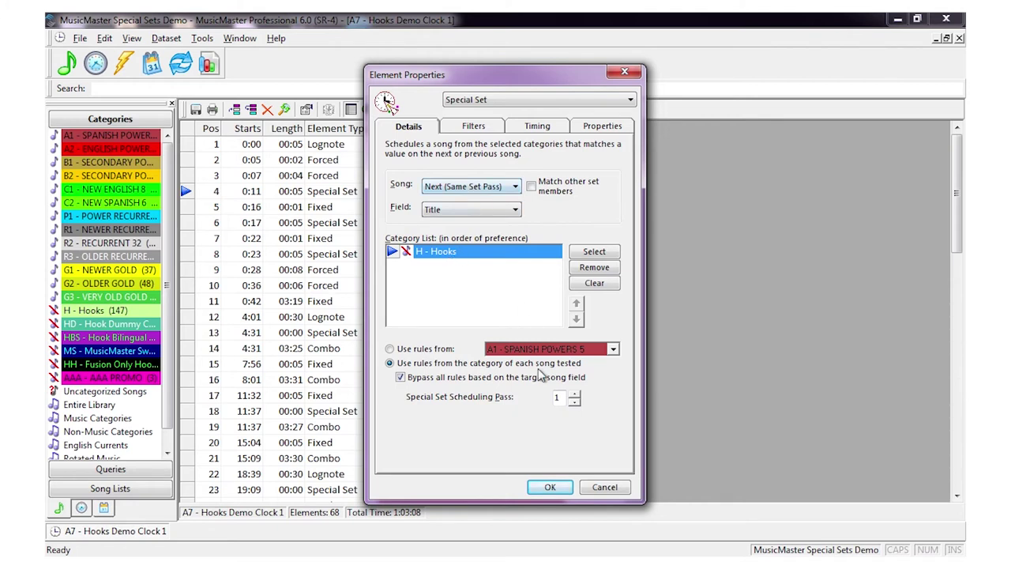
{"action": "left_click", "coordinate": [601, 486]}
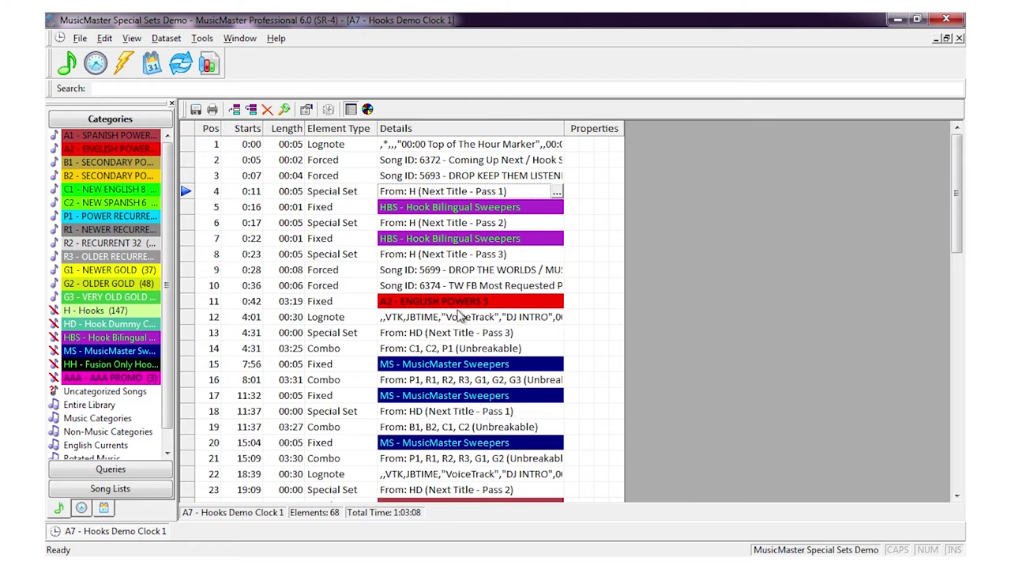
{"action": "left_click", "coordinate": [168, 38]}
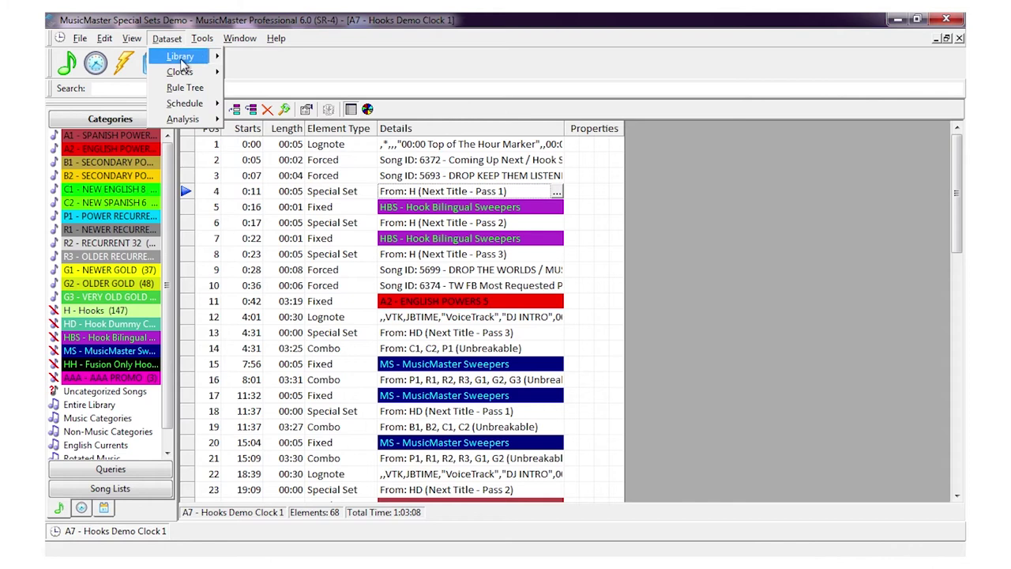
{"action": "mouse_move", "coordinate": [185, 103]}
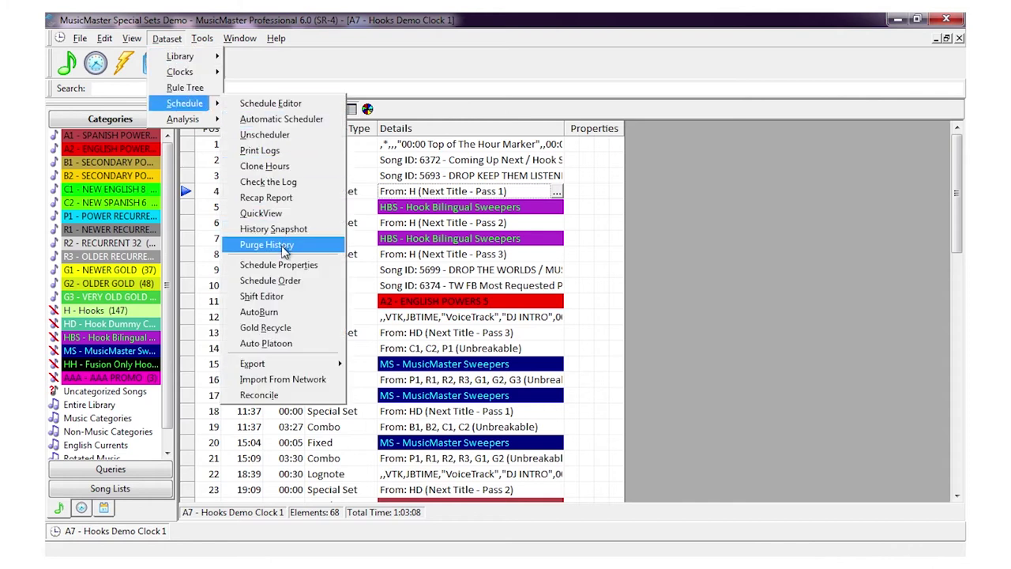
{"action": "left_click", "coordinate": [280, 265]}
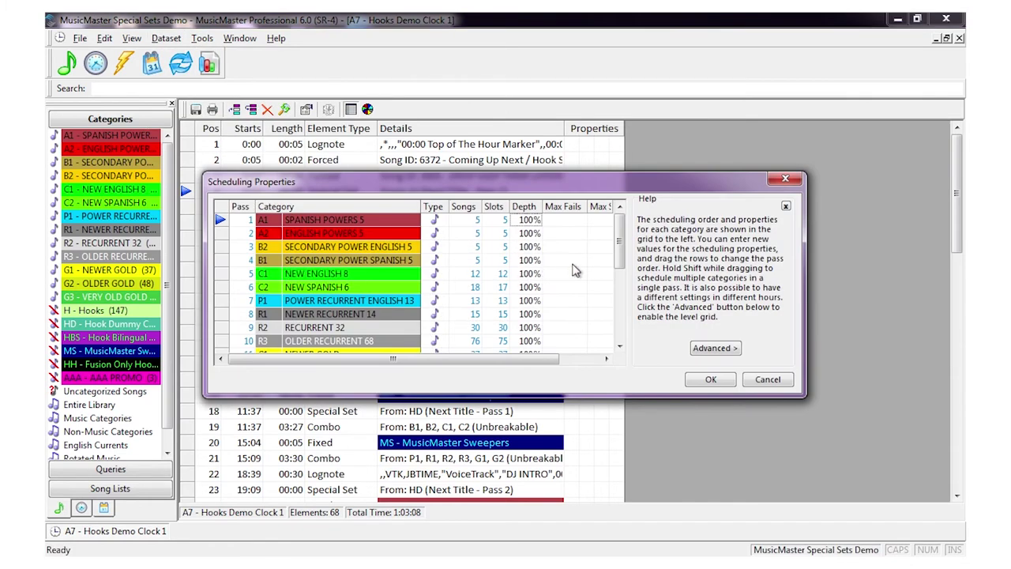
{"action": "left_click_drag", "start_coordinate": [618, 251], "coordinate": [618, 294]}
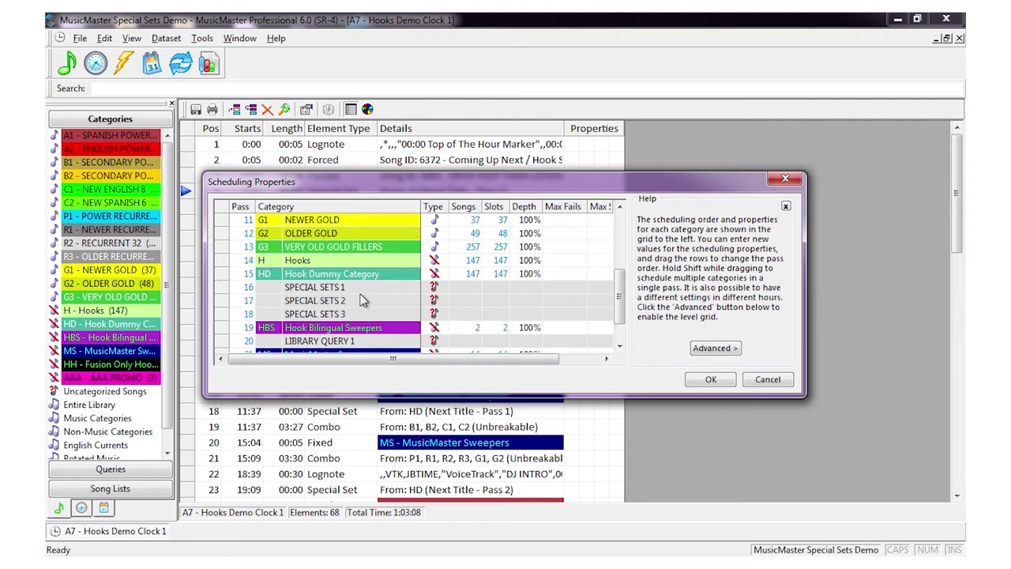
{"action": "left_click", "coordinate": [778, 380]}
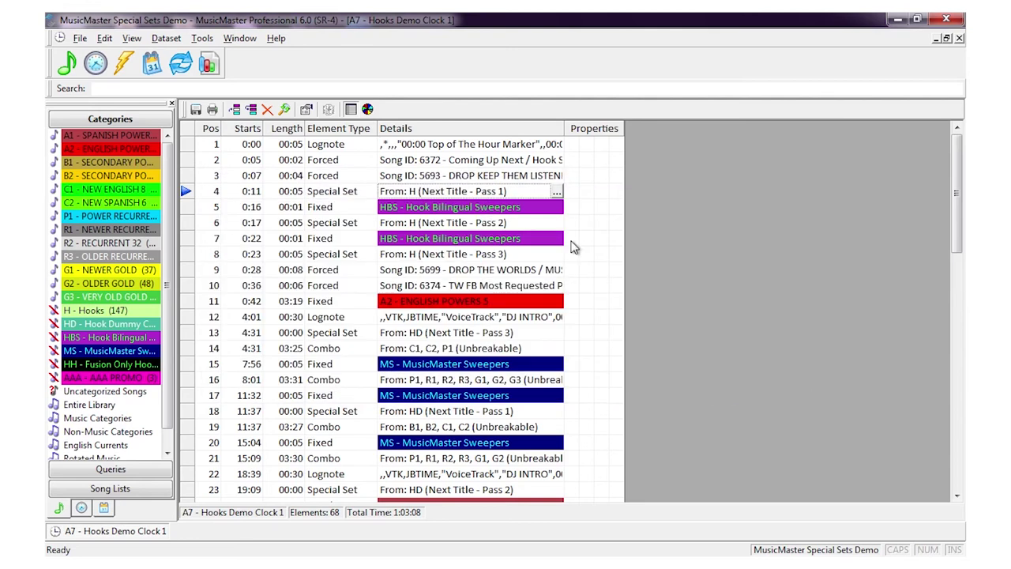
- Open the 7/27/2016 log and inspect the three unscheduled H passes and DJ Snake entries
{"action": "left_click", "coordinate": [158, 64]}
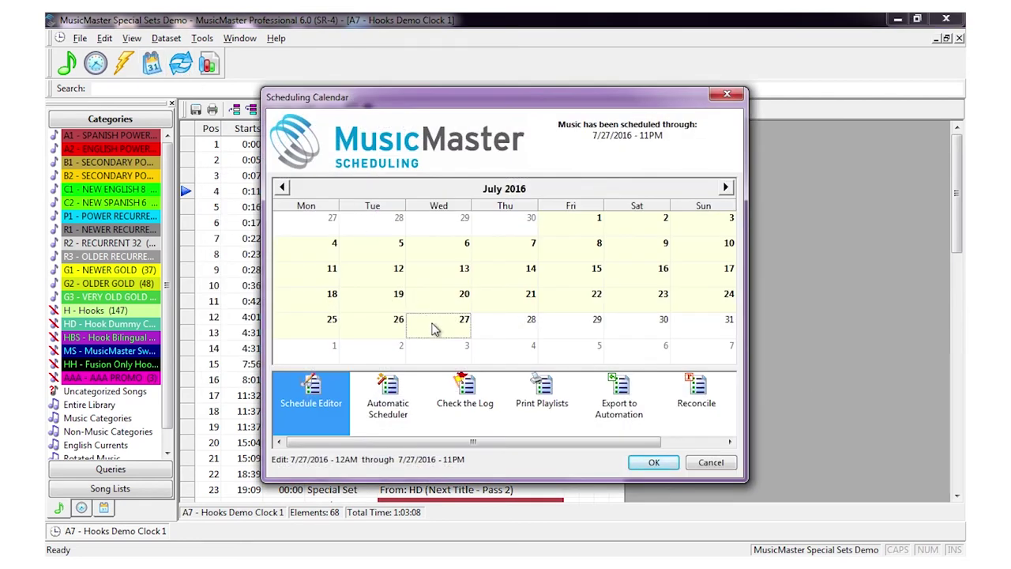
{"action": "double_click", "coordinate": [433, 329]}
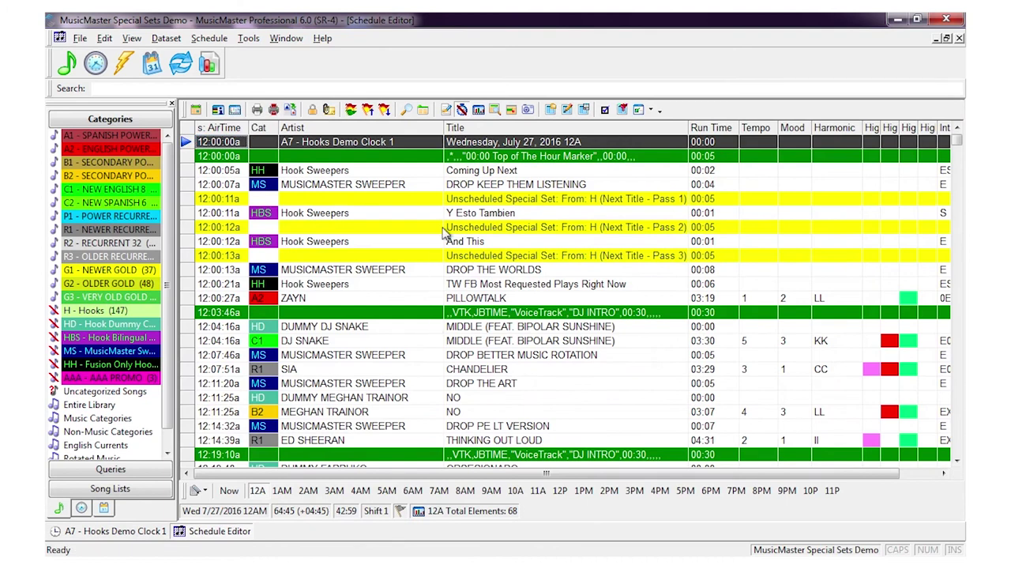
{"action": "left_click", "coordinate": [522, 203]}
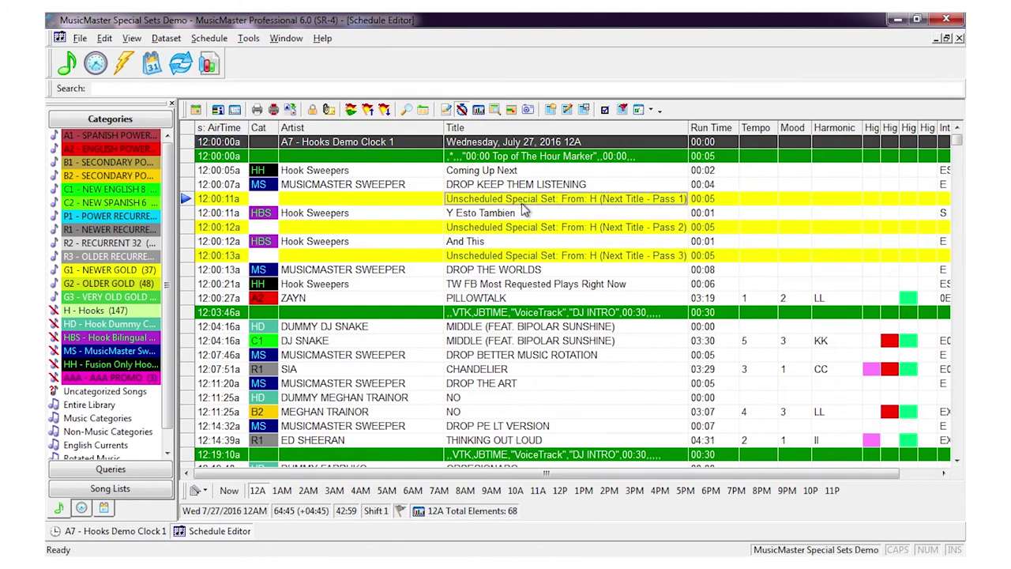
{"action": "left_click", "coordinate": [526, 228]}
{"action": "left_click", "coordinate": [525, 257]}
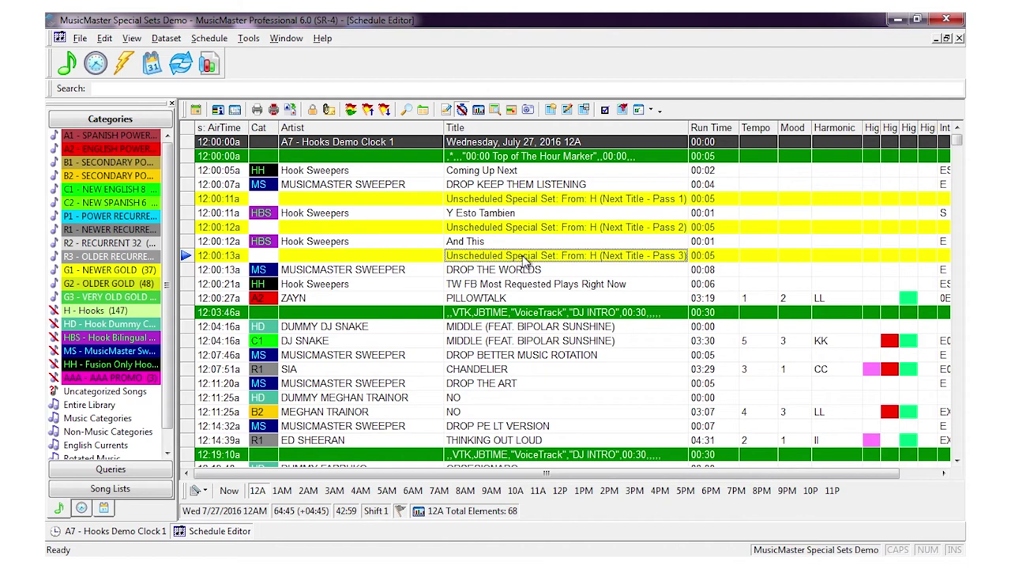
{"action": "left_click", "coordinate": [463, 339]}
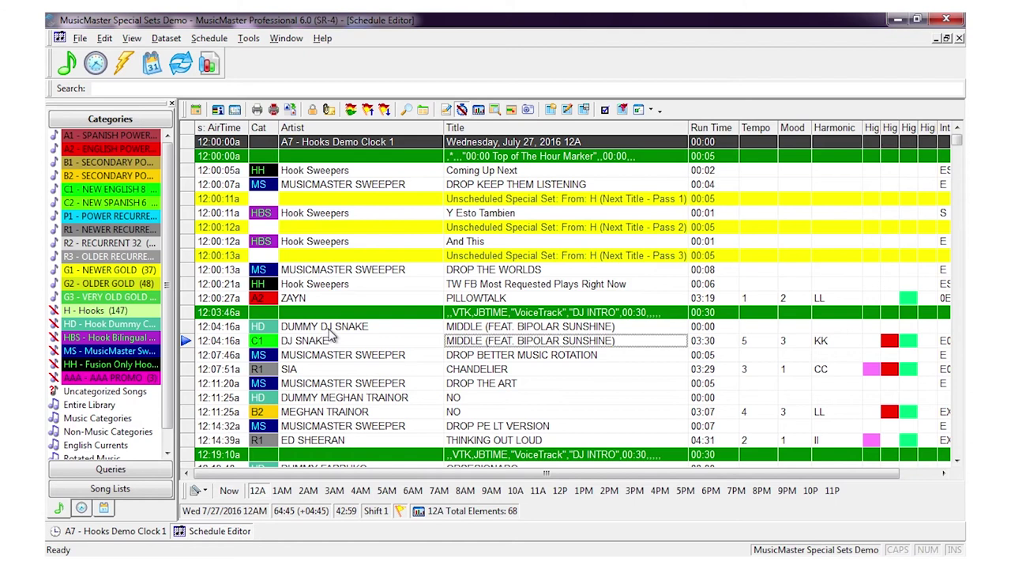
{"action": "left_click", "coordinate": [328, 330]}
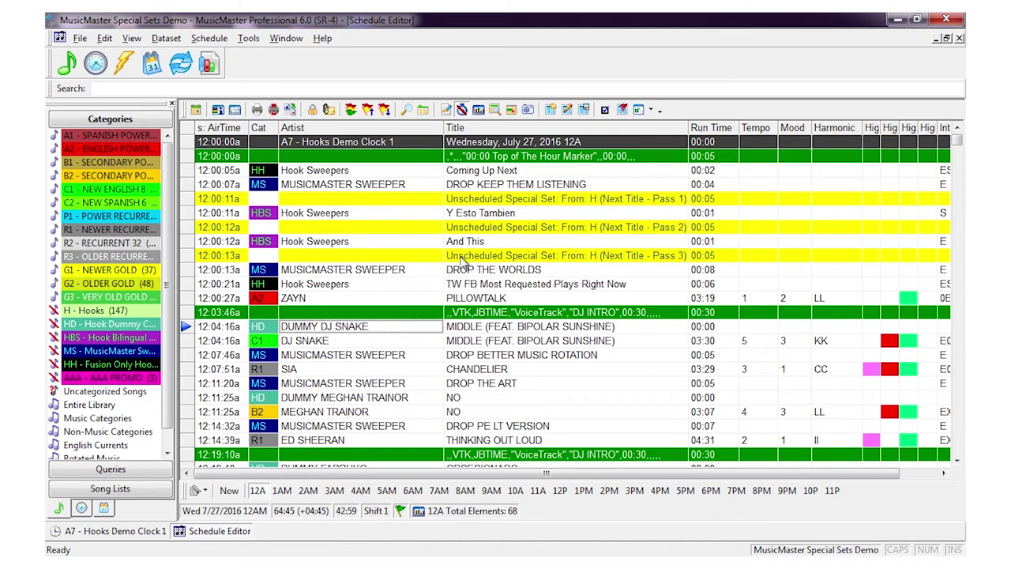
- Run the Automatic Scheduler for July 27, 2016 and dismiss the completion report
{"action": "left_click", "coordinate": [152, 63]}
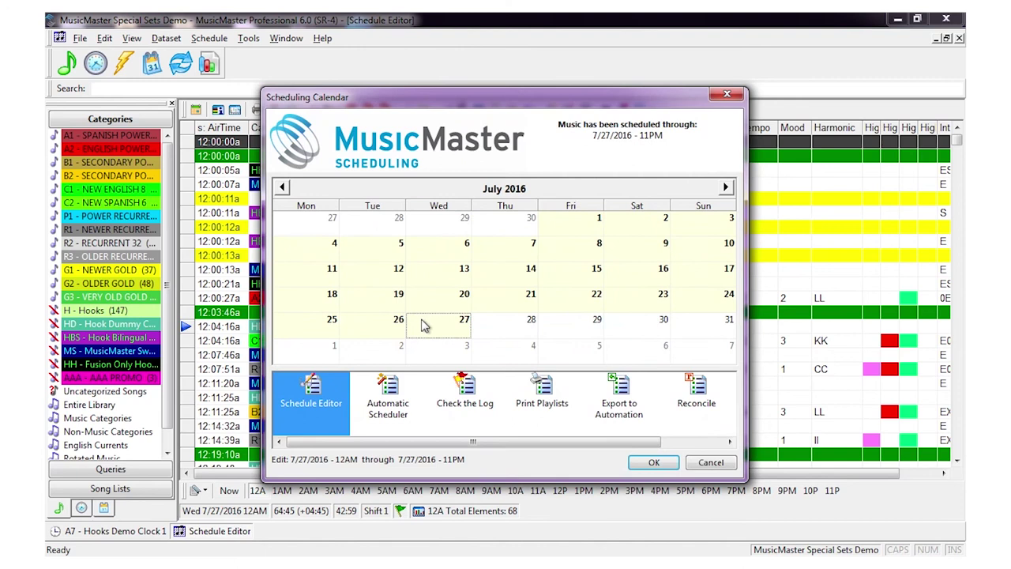
{"action": "left_click", "coordinate": [401, 399]}
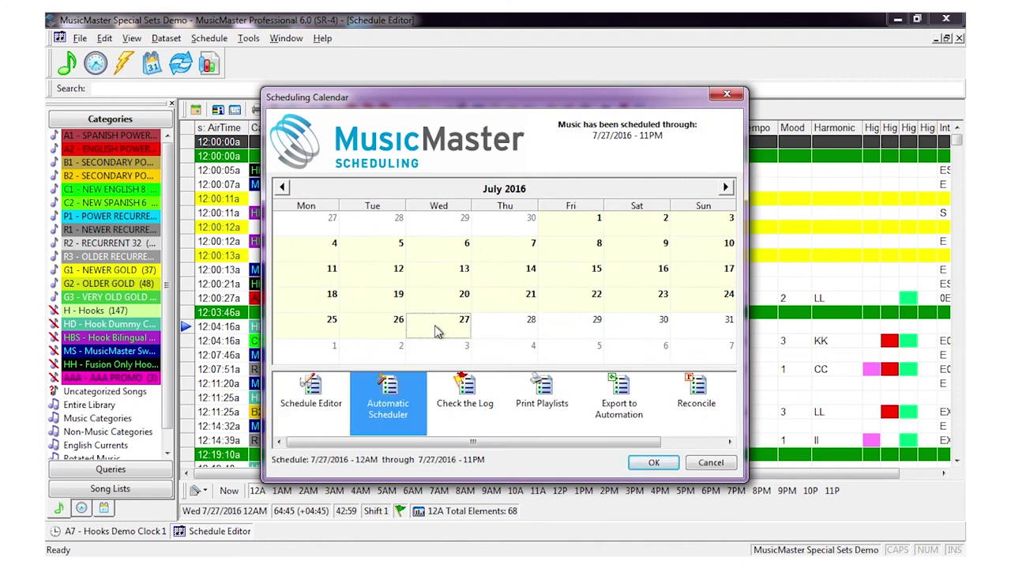
{"action": "left_click", "coordinate": [656, 462]}
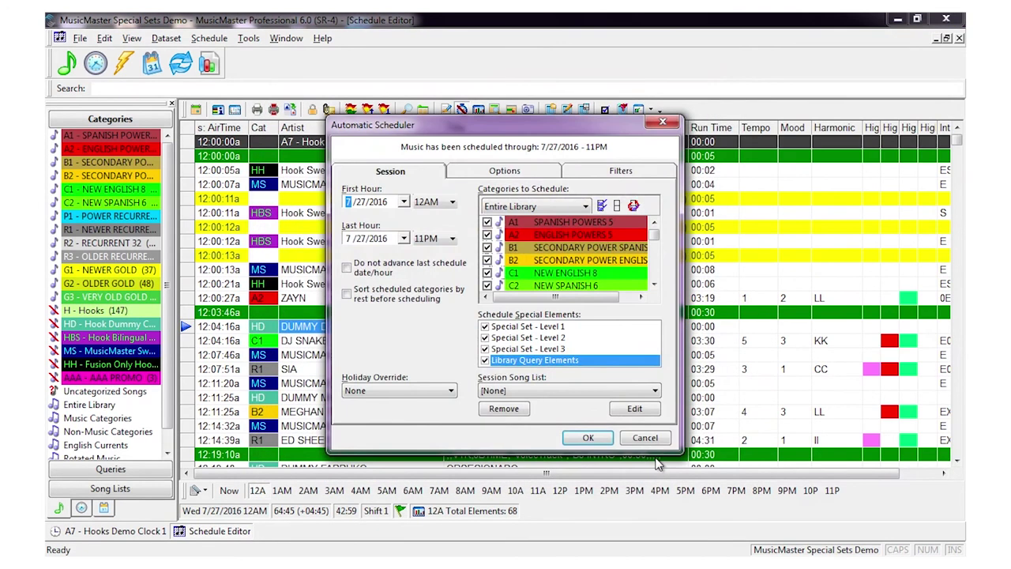
{"action": "left_click", "coordinate": [588, 438]}
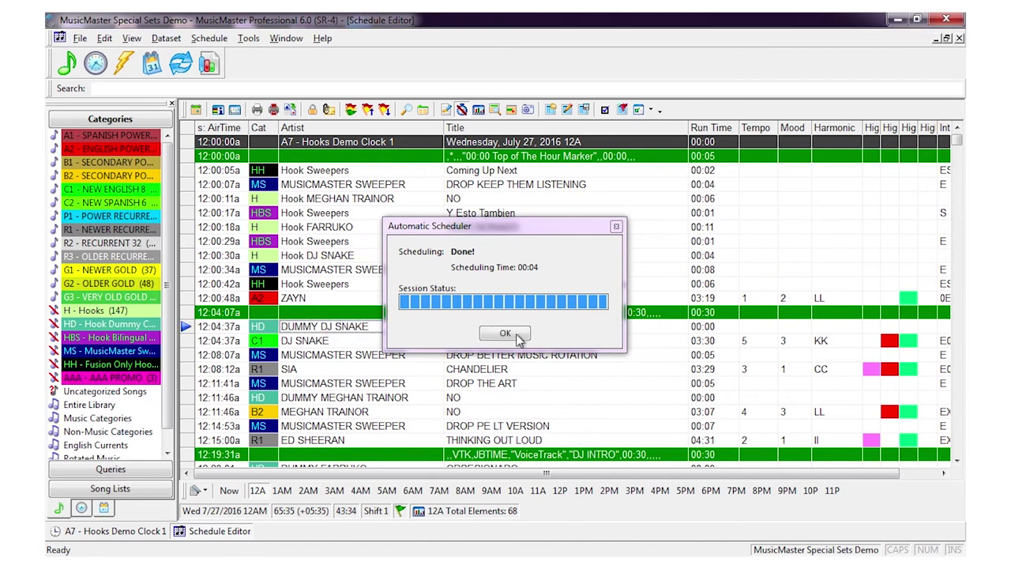
{"action": "left_click", "coordinate": [505, 333]}
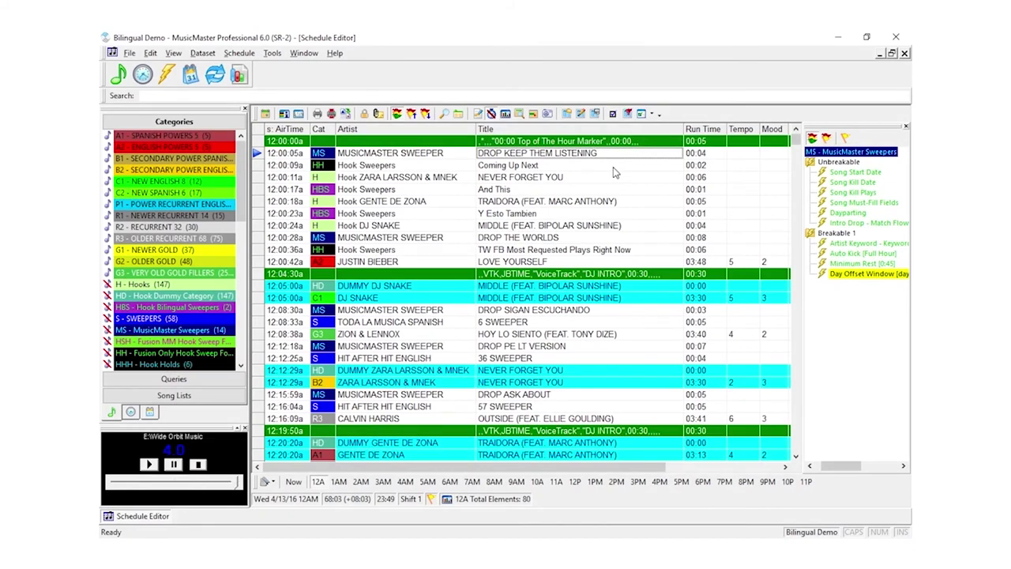
{"action": "left_click", "coordinate": [613, 166]}
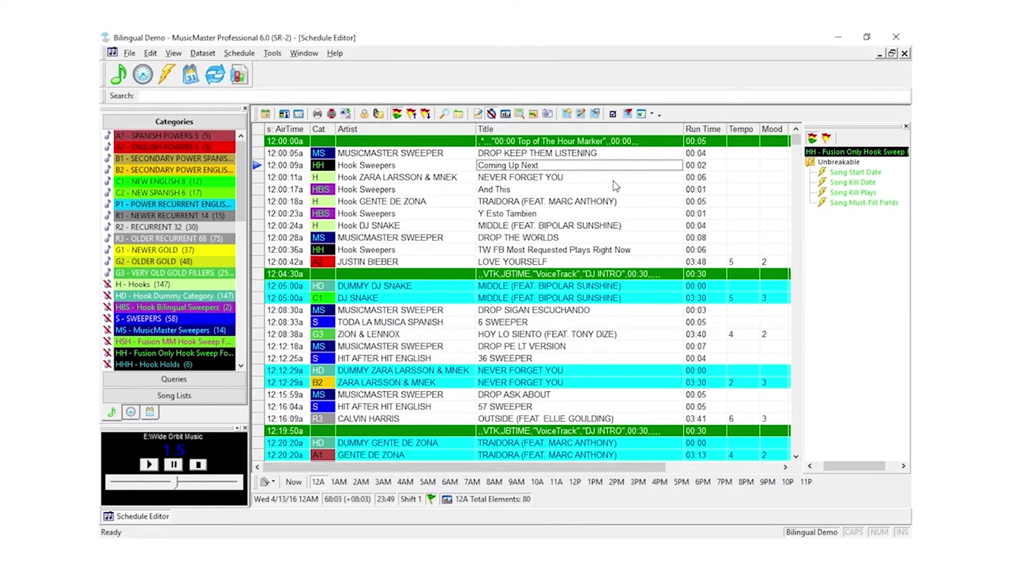
{"action": "left_click", "coordinate": [611, 180]}
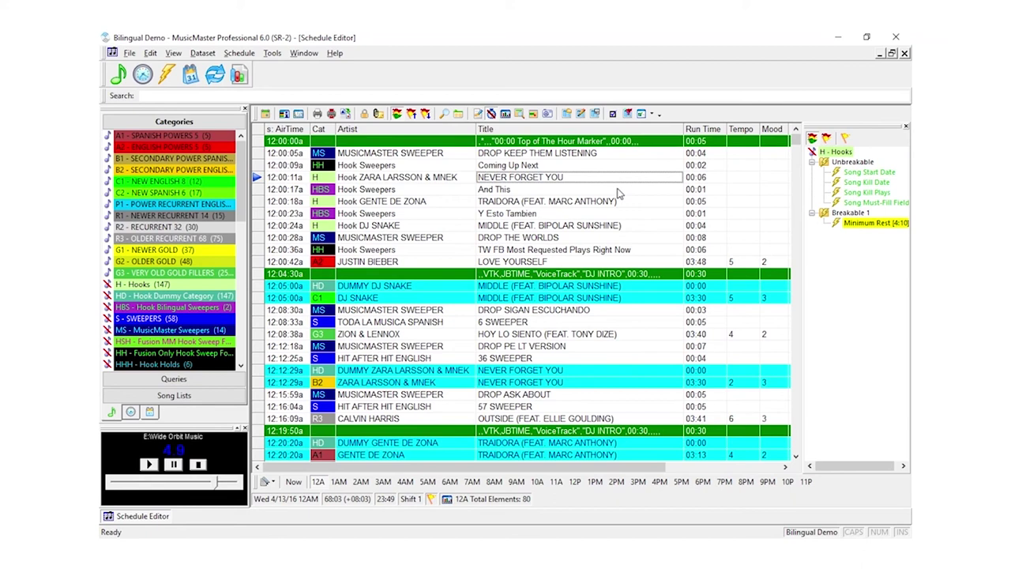
{"action": "left_click", "coordinate": [620, 193]}
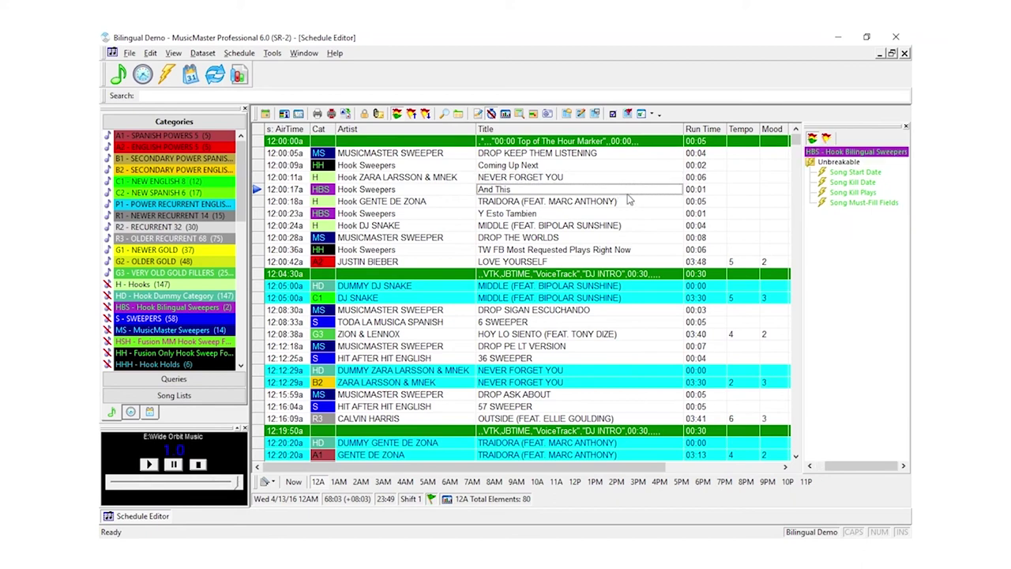
{"action": "left_click", "coordinate": [640, 204]}
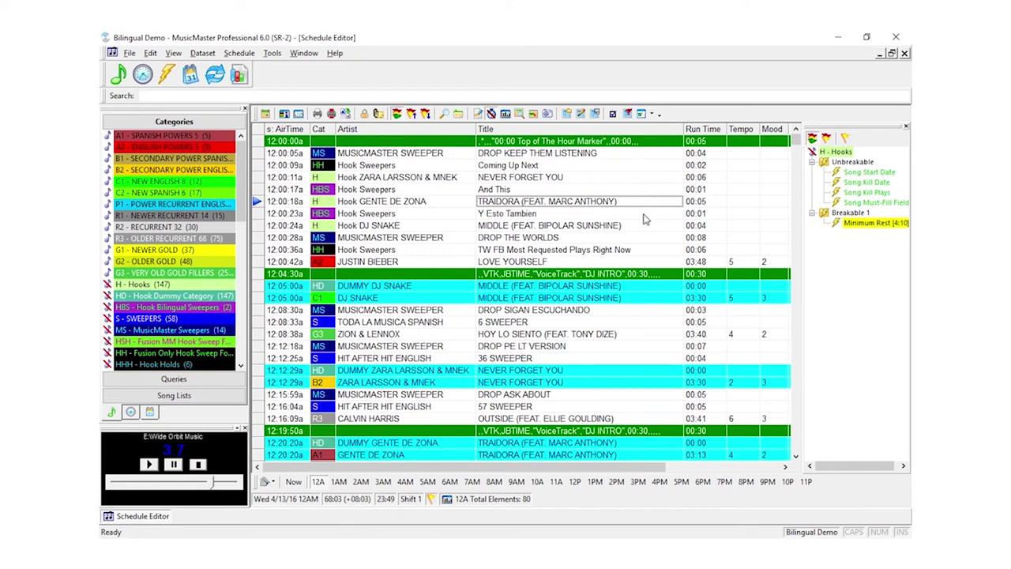
{"action": "left_click", "coordinate": [644, 215]}
{"action": "left_click", "coordinate": [648, 226]}
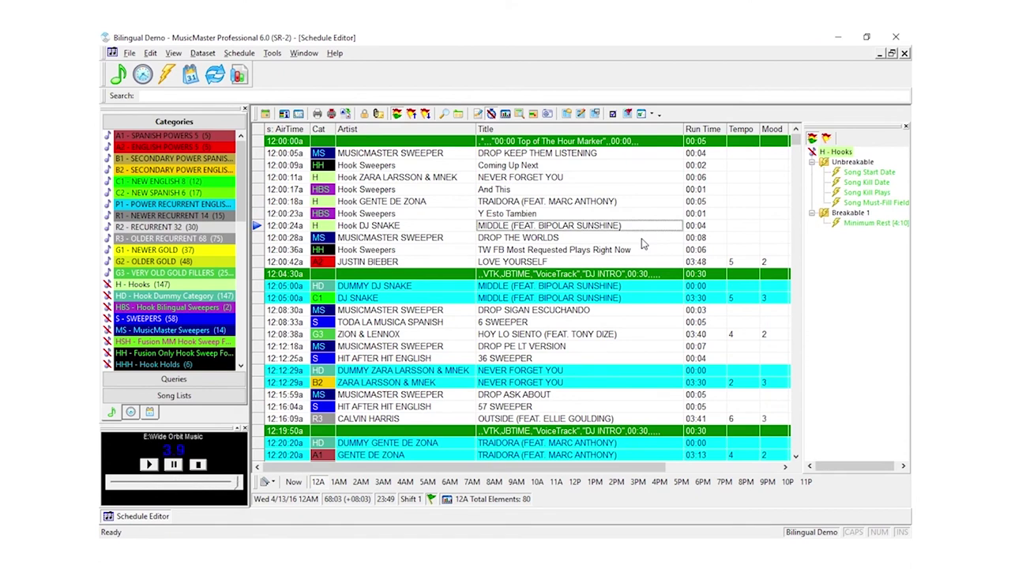
{"action": "left_click", "coordinate": [641, 237]}
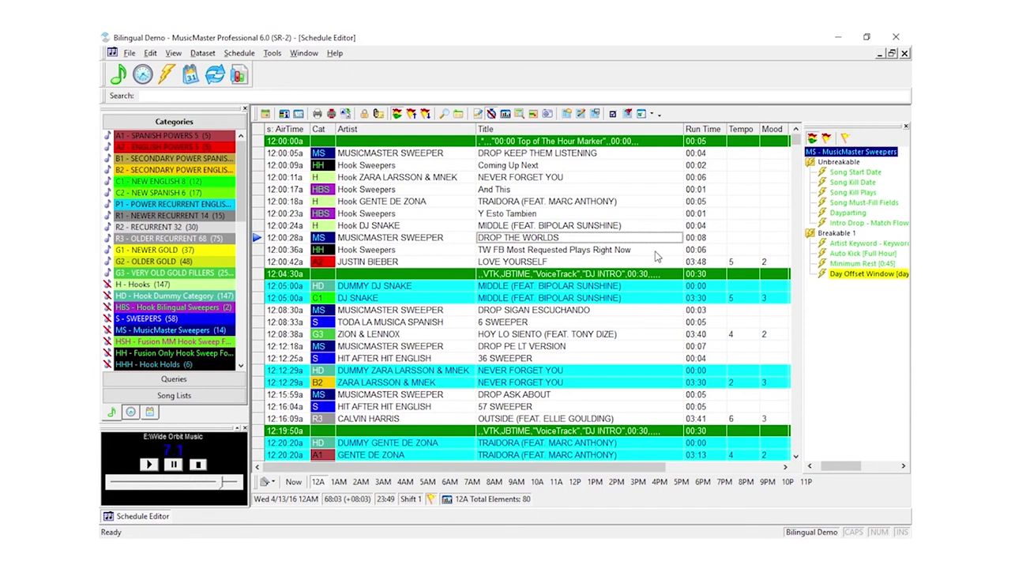
{"action": "left_click", "coordinate": [655, 254]}
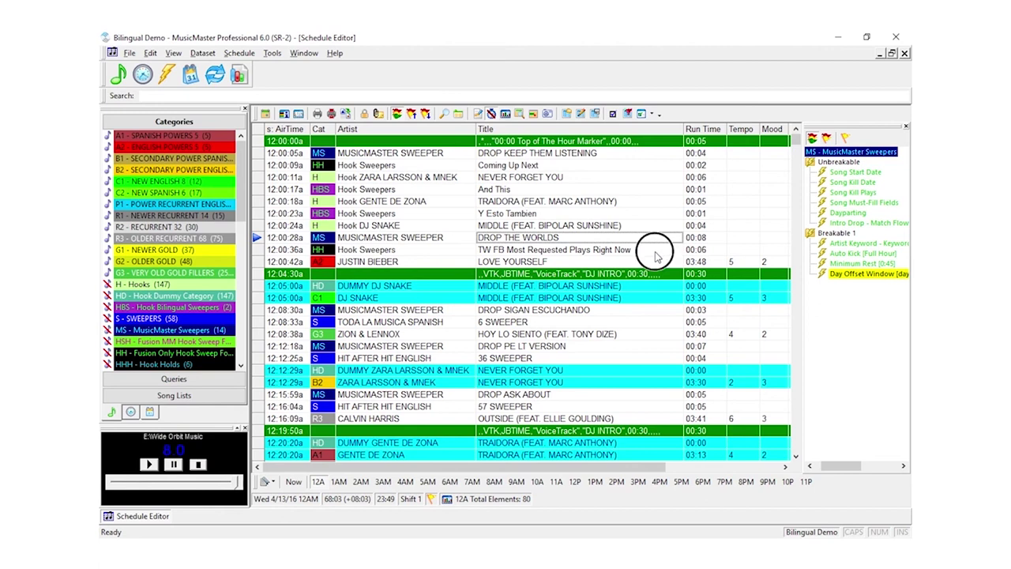